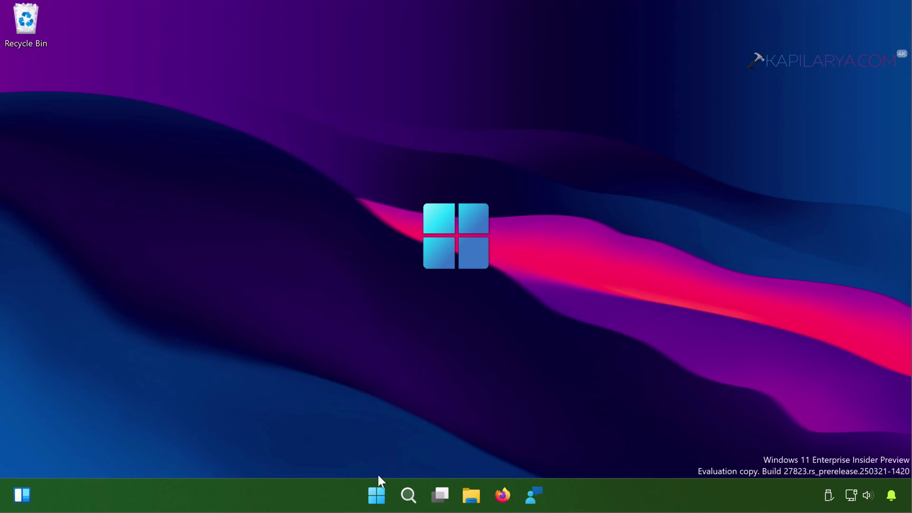
Step: Try launching Settings from the Win+X menu and with Win+I; it closes both times
{"action": "right_click", "coordinate": [376, 492]}
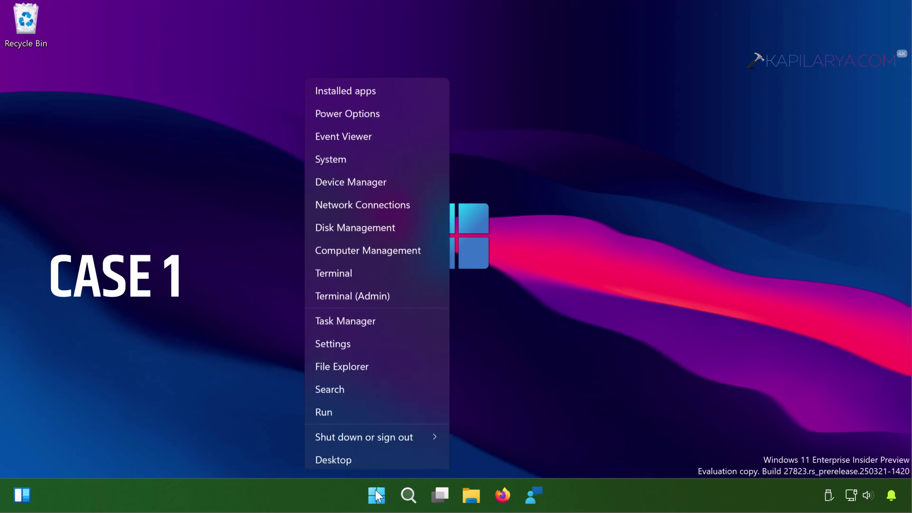
{"action": "left_click", "coordinate": [364, 343]}
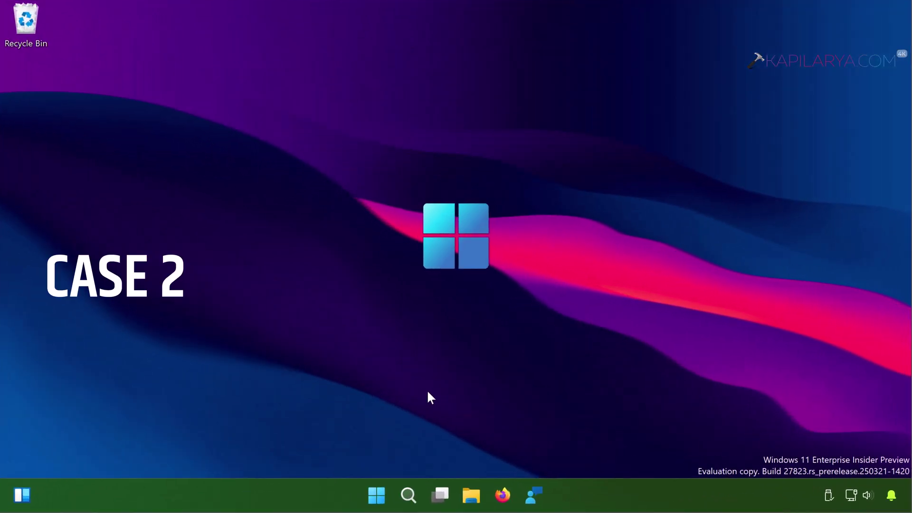
{"action": "key", "text": "super+i"}
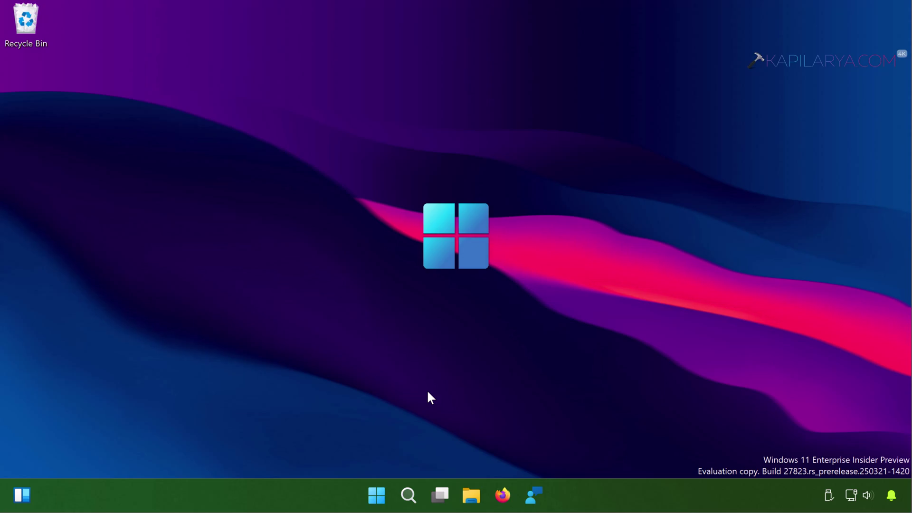
Step: Launch Terminal (Admin) from the Start quick-link menu and approve the UAC prompt
{"action": "left_click", "coordinate": [374, 497]}
{"action": "right_click", "coordinate": [375, 498]}
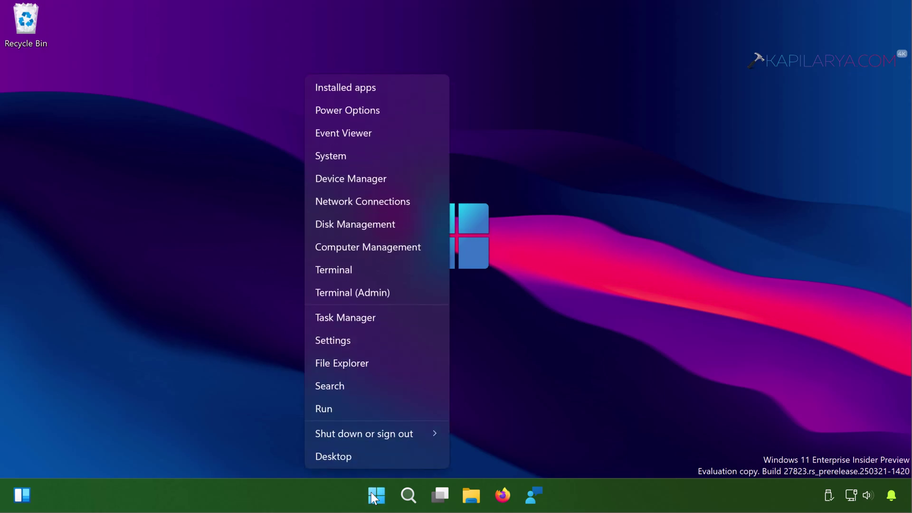
{"action": "left_click", "coordinate": [379, 294]}
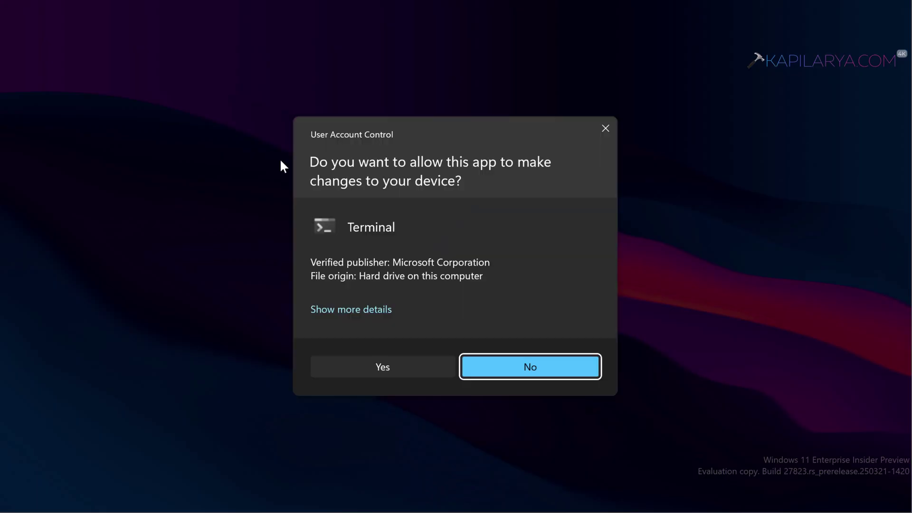
{"action": "left_click", "coordinate": [337, 365]}
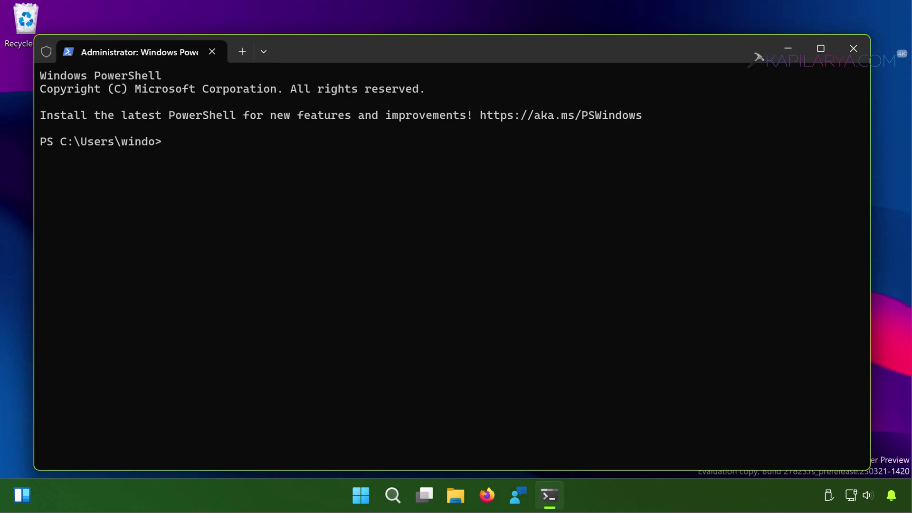
Step: Run Get-AppXPackage -AllUsers for windows.immersivecontrolpanel with Add-AppxPackage -Register AppXManifest.xml -Verbose
{"action": "left_click", "coordinate": [64, 17]}
{"action": "type", "text": "Get-AppXPackage -AllUsers -Nam"}
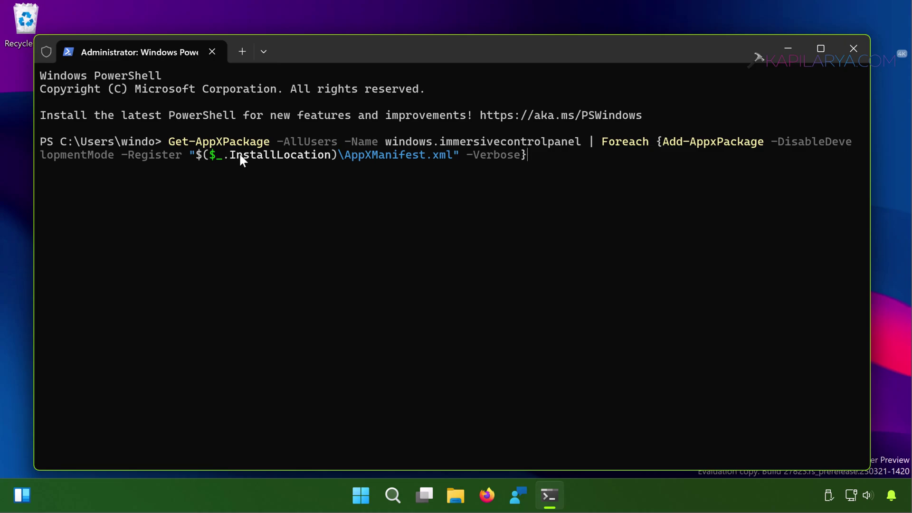
{"action": "key", "text": "Return"}
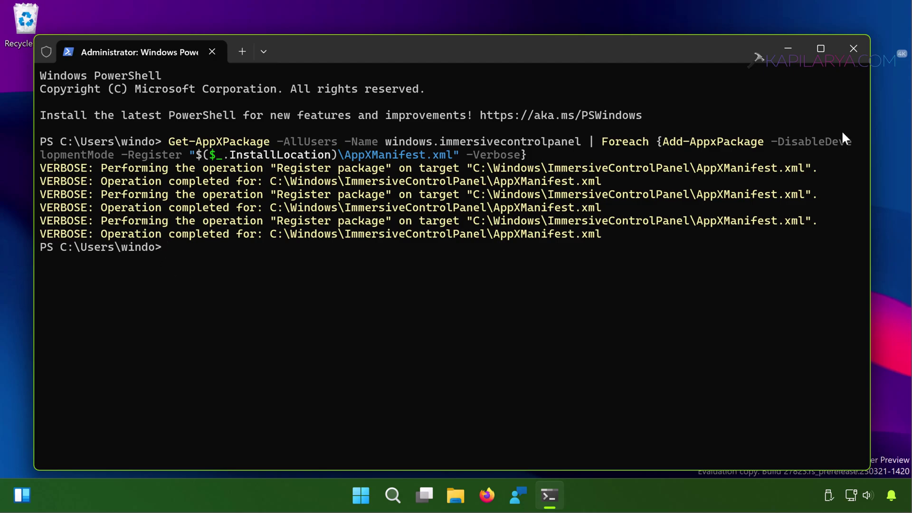
Step: Close the admin terminal and relaunch Settings from the Start quick-link menu
{"action": "left_click", "coordinate": [851, 54]}
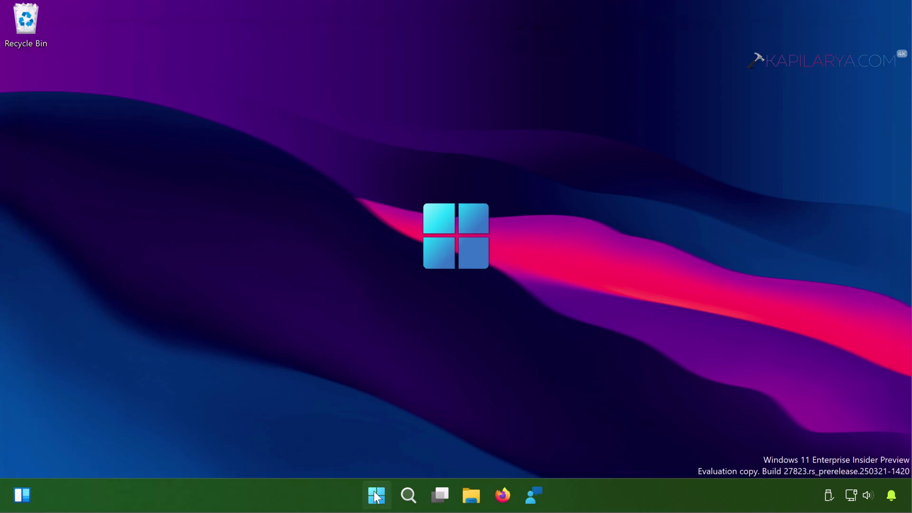
{"action": "right_click", "coordinate": [375, 496]}
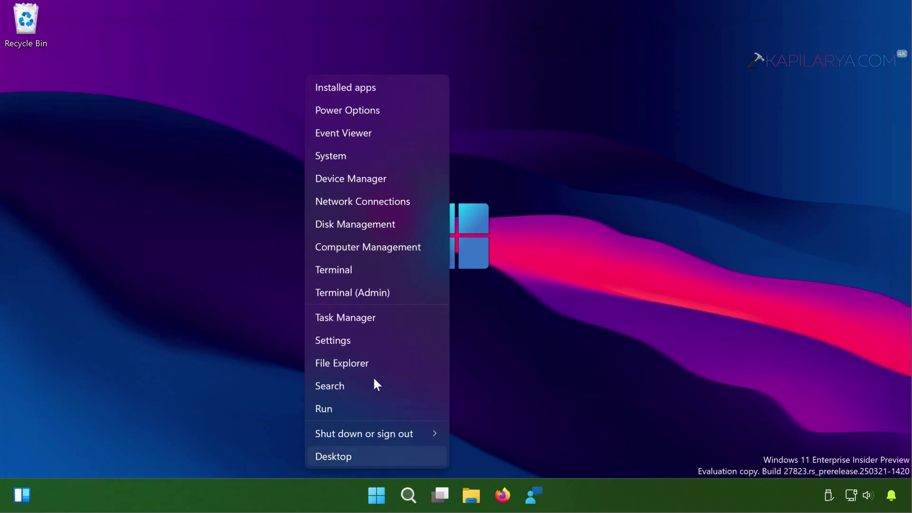
{"action": "left_click", "coordinate": [376, 342]}
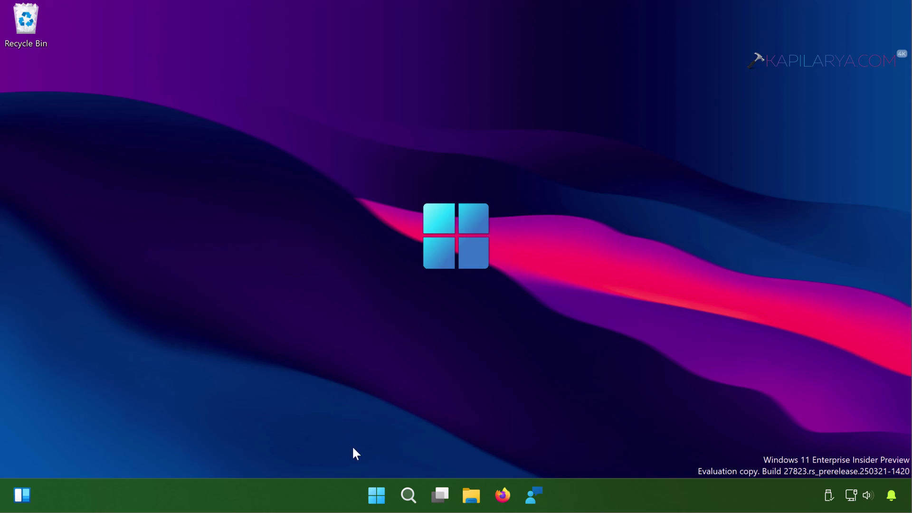
Step: Run netplwiz from the Win+X Run box to open User Accounts
{"action": "left_click", "coordinate": [381, 504]}
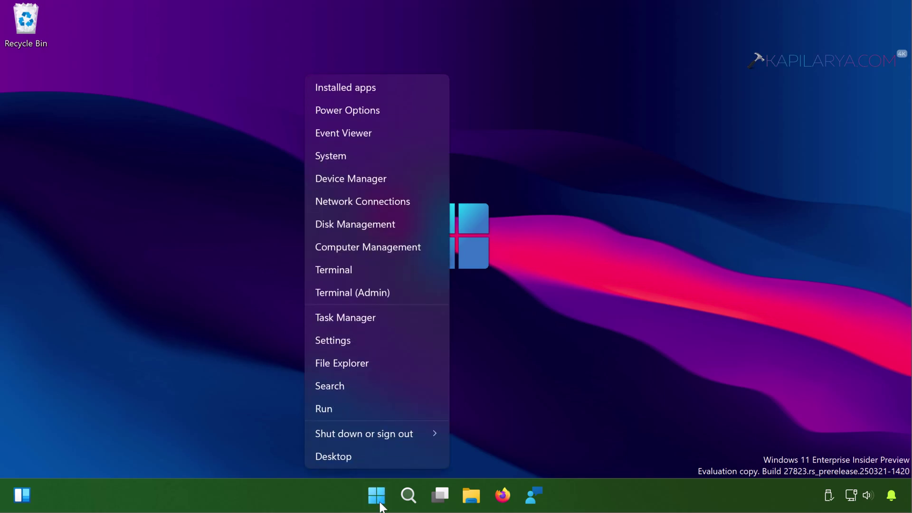
{"action": "left_click", "coordinate": [363, 410]}
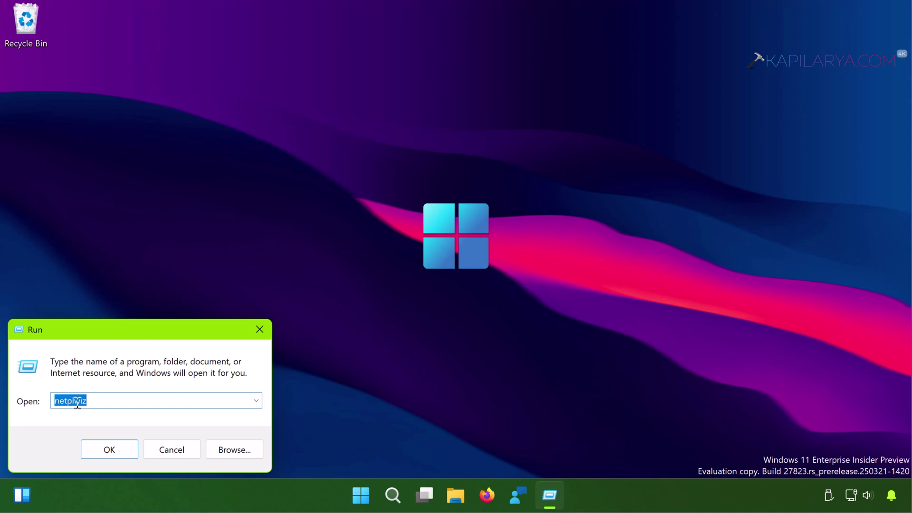
{"action": "left_click", "coordinate": [83, 451]}
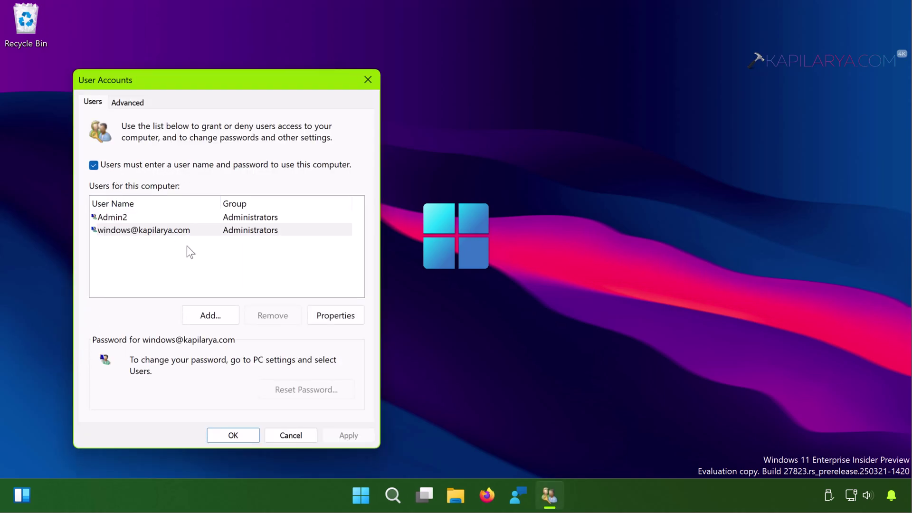
Step: Add a new user in netplwiz, signing in without a Microsoft account as a Local account
{"action": "left_click", "coordinate": [199, 315]}
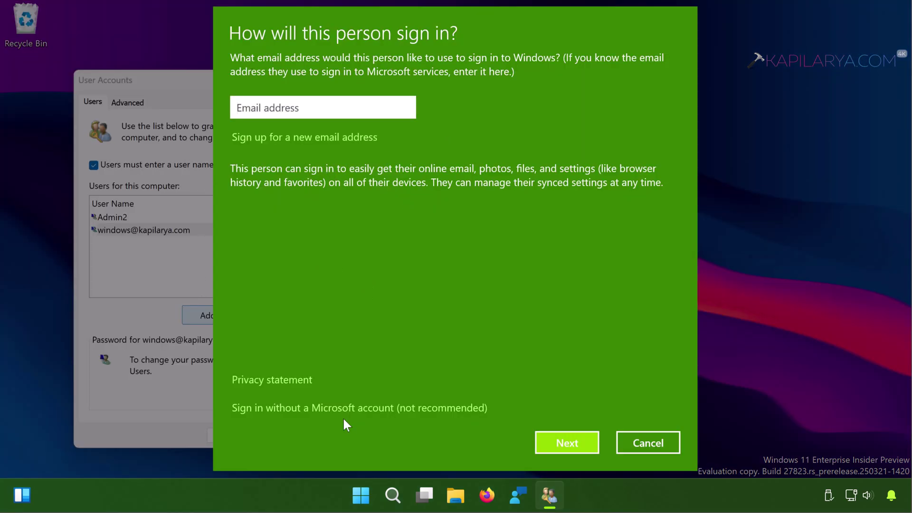
{"action": "left_click", "coordinate": [302, 409]}
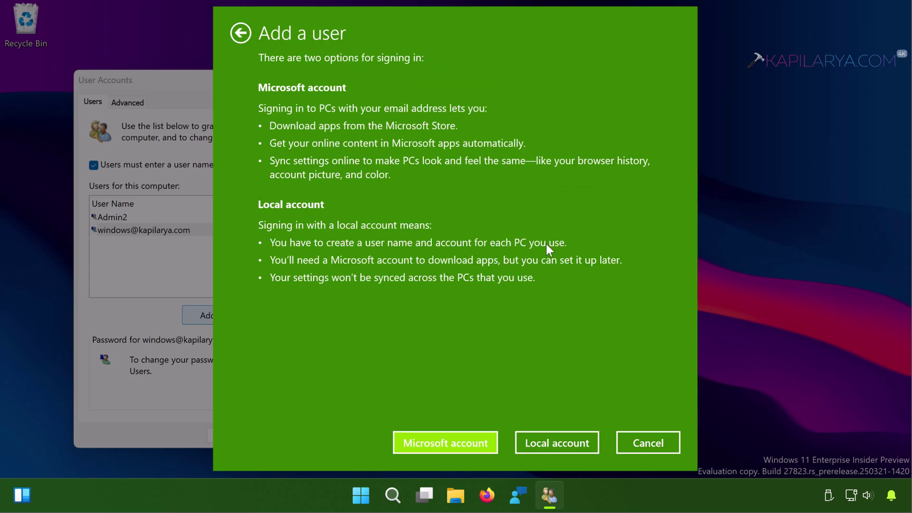
{"action": "left_click", "coordinate": [530, 443]}
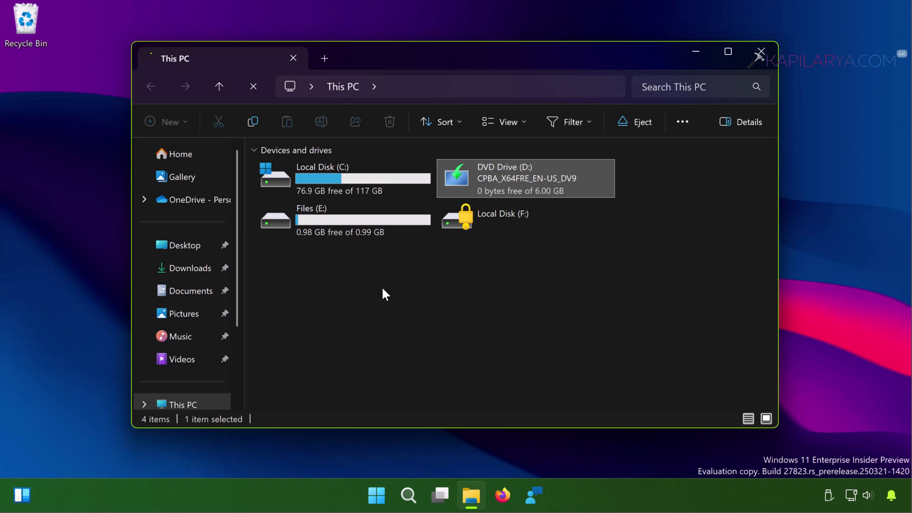
Step: Select DVD Drive (D:) in This PC and launch Windows setup from it
{"action": "left_click", "coordinate": [383, 289]}
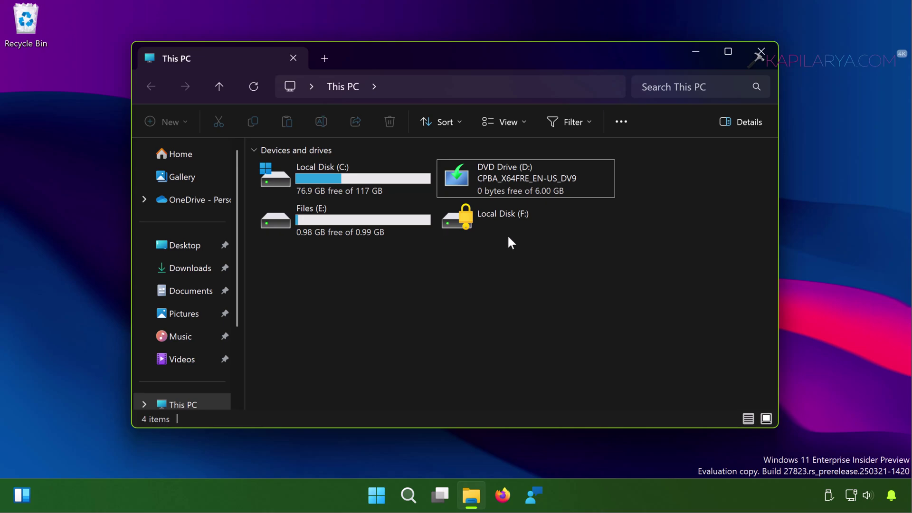
{"action": "left_click", "coordinate": [529, 172]}
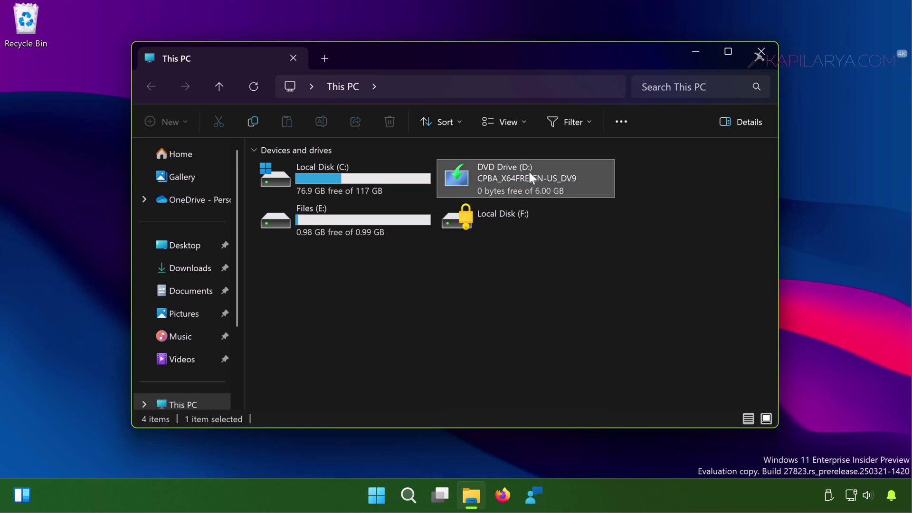
{"action": "key", "text": "Down"}
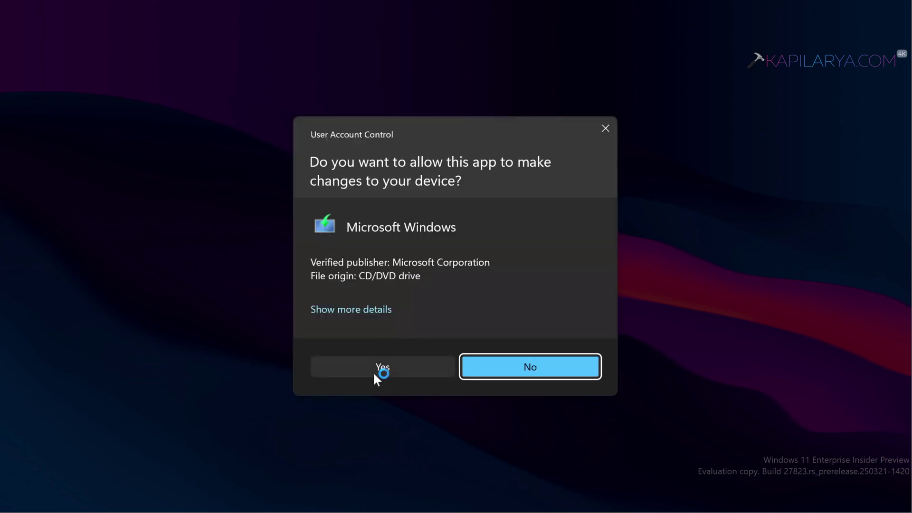
Step: Approve setup's UAC prompt, set updates to 'Not right now', and continue with Next
{"action": "left_click", "coordinate": [374, 372]}
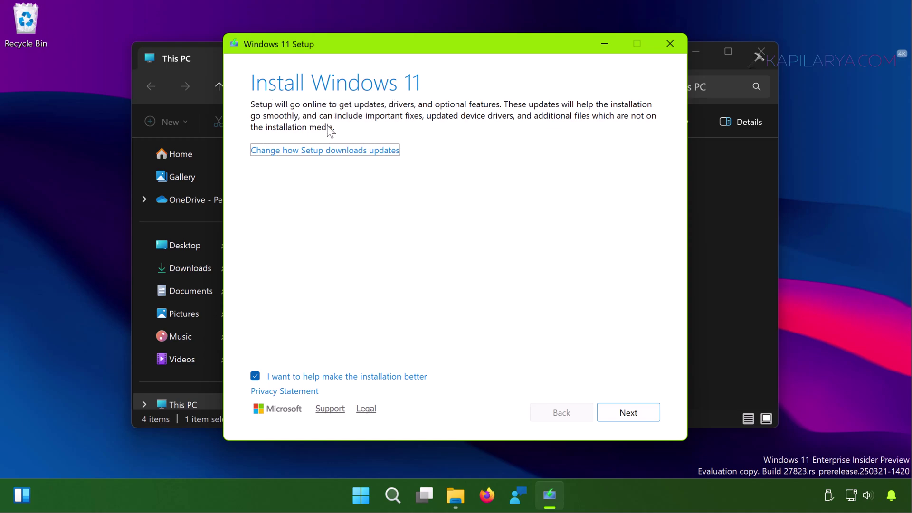
{"action": "left_click", "coordinate": [298, 151]}
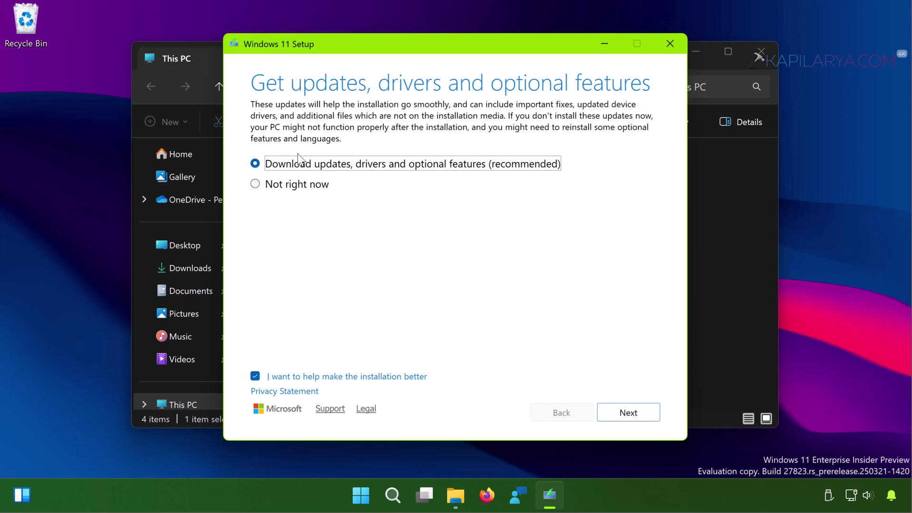
{"action": "left_click", "coordinate": [256, 184]}
{"action": "left_click", "coordinate": [627, 412]}
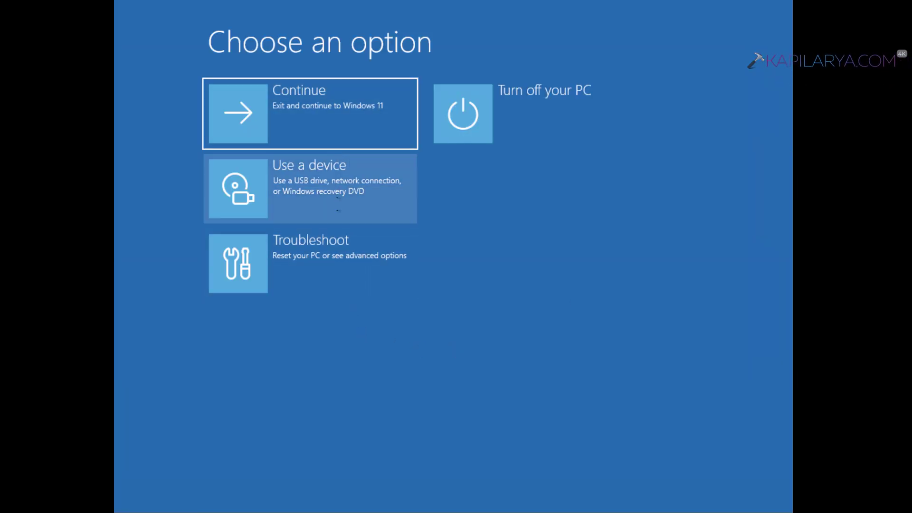
Step: Choose Troubleshoot, then Reset this PC on the Choose an option screen
{"action": "left_click", "coordinate": [354, 278]}
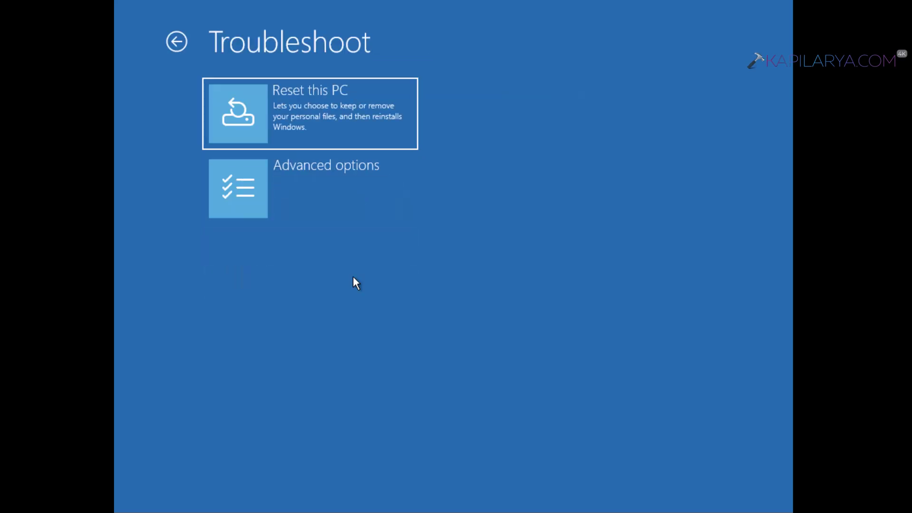
{"action": "left_click", "coordinate": [367, 126]}
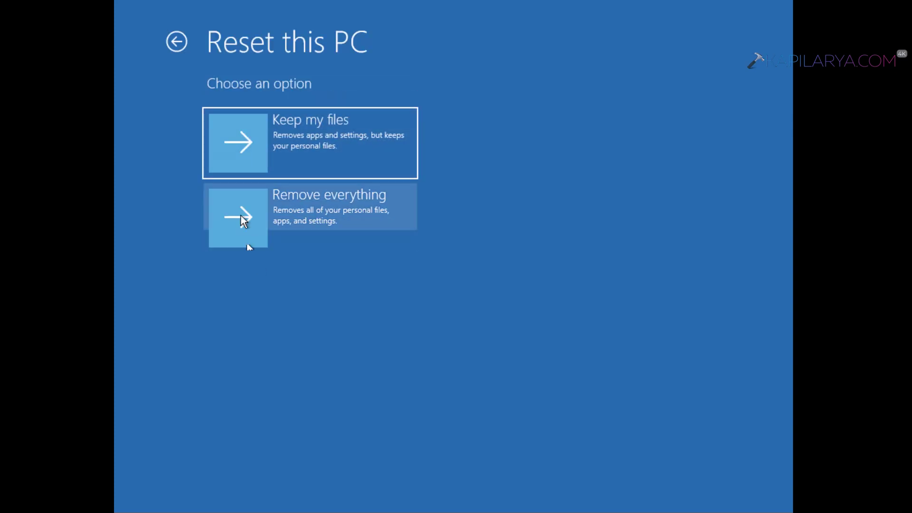
Step: Pick Keep my files and reinstall Windows via Local reinstall
{"action": "left_click", "coordinate": [342, 155]}
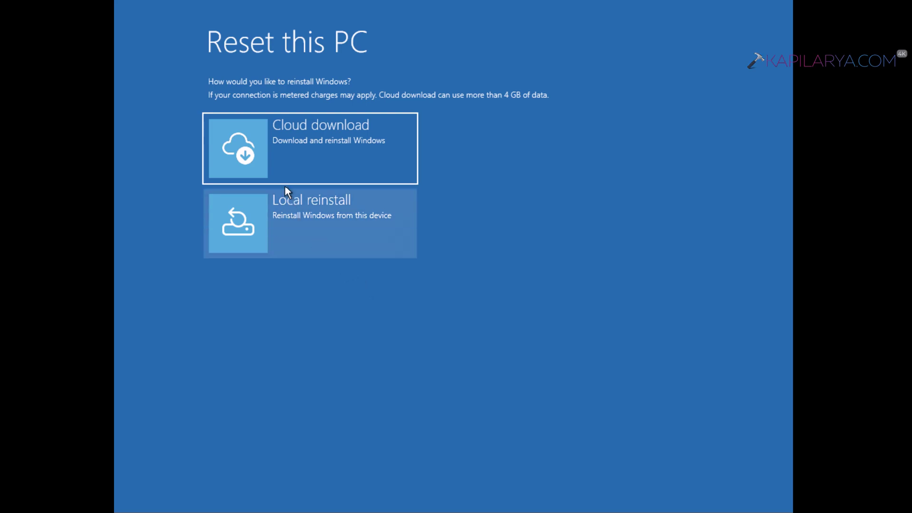
{"action": "left_click", "coordinate": [352, 231]}
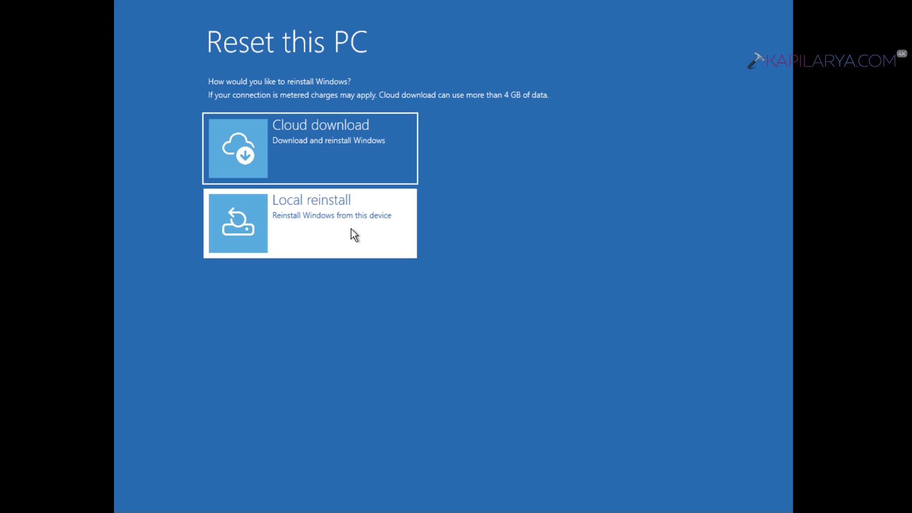